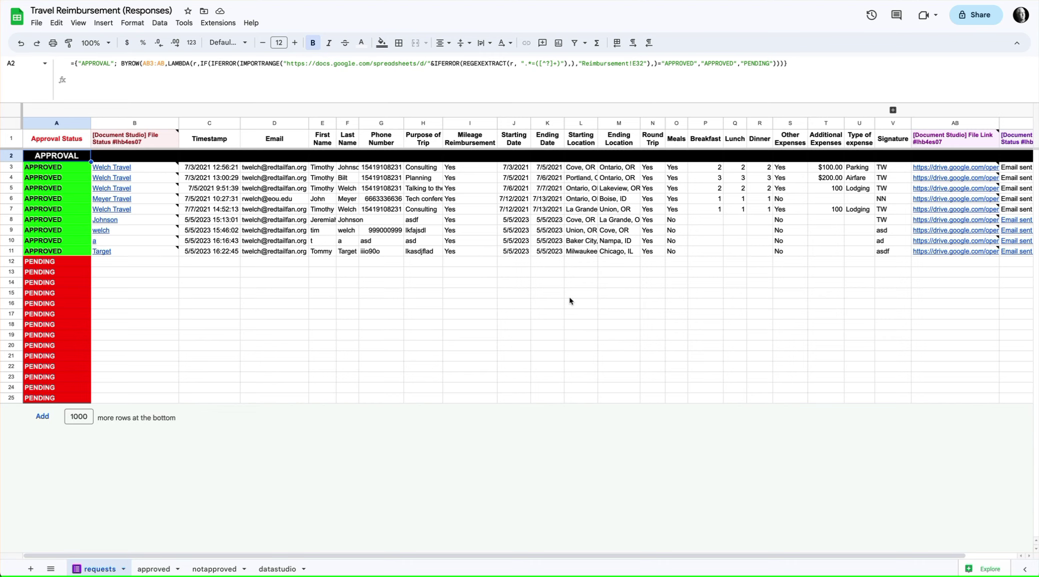
Browse the generated claim sheets in the Reimbursements folder, then go back up to Travel Reimbursement
{"action": "scroll", "coordinate": [561, 322], "scroll_direction": "right", "scroll_amount": 1}
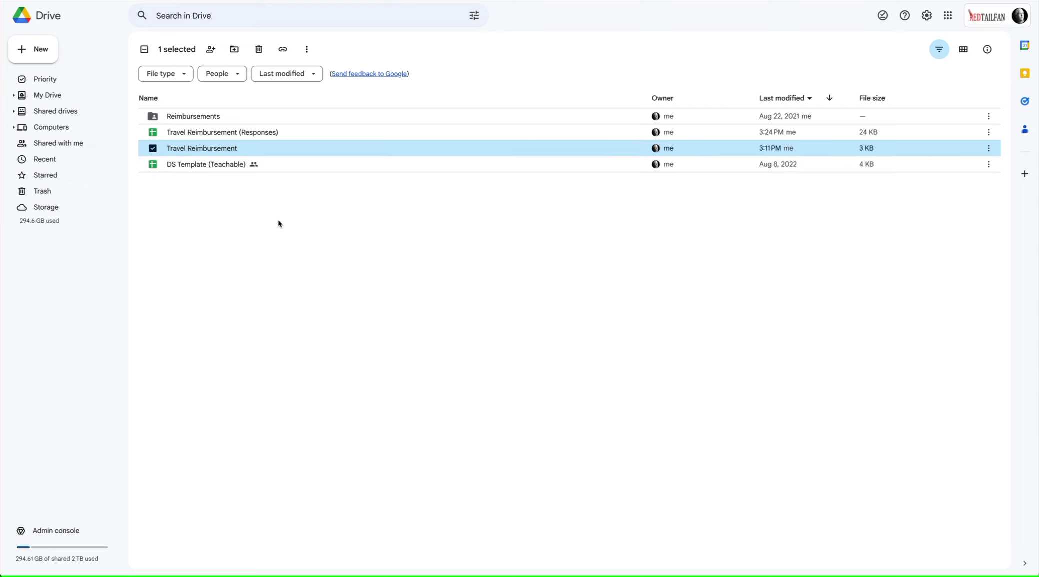
{"action": "double_click", "coordinate": [178, 117]}
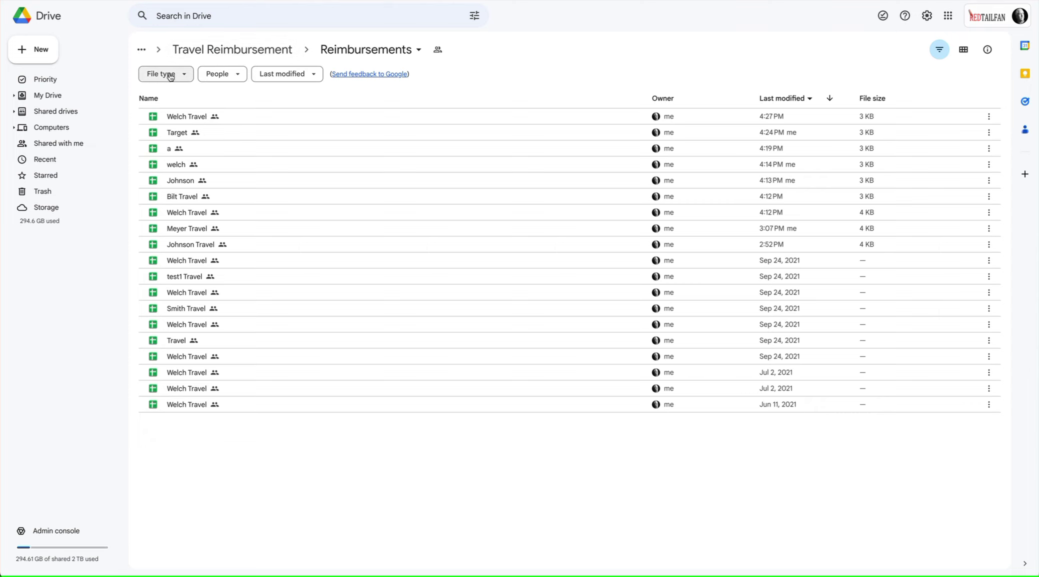
{"action": "left_click", "coordinate": [212, 51]}
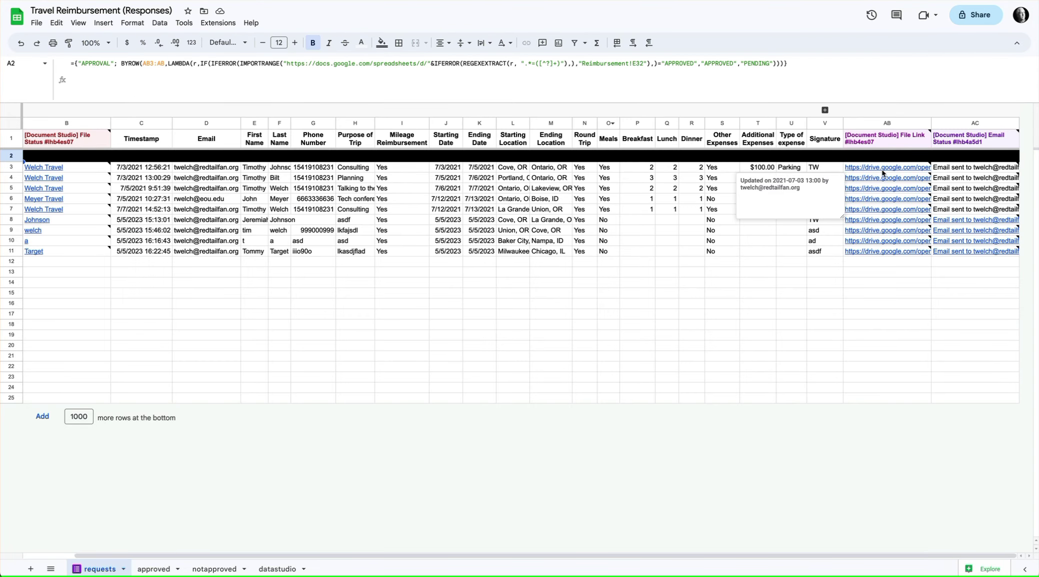
Open the Johnson Travel claim form from its file link in column AB
{"action": "mouse_move", "coordinate": [884, 171]}
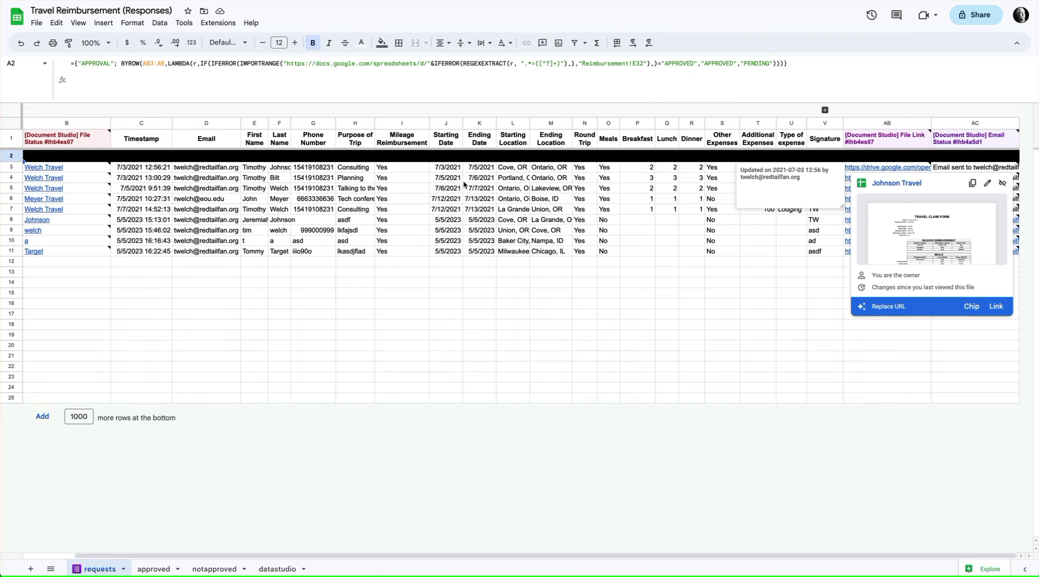
{"action": "left_click", "coordinate": [893, 184]}
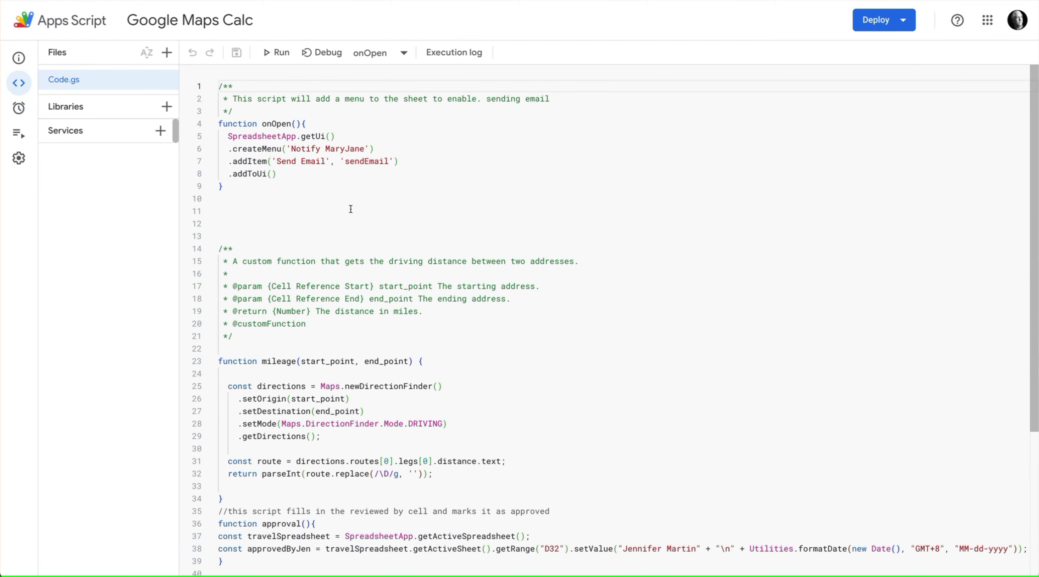
{"action": "scroll", "coordinate": [348, 204], "scroll_direction": "down", "scroll_amount": 5}
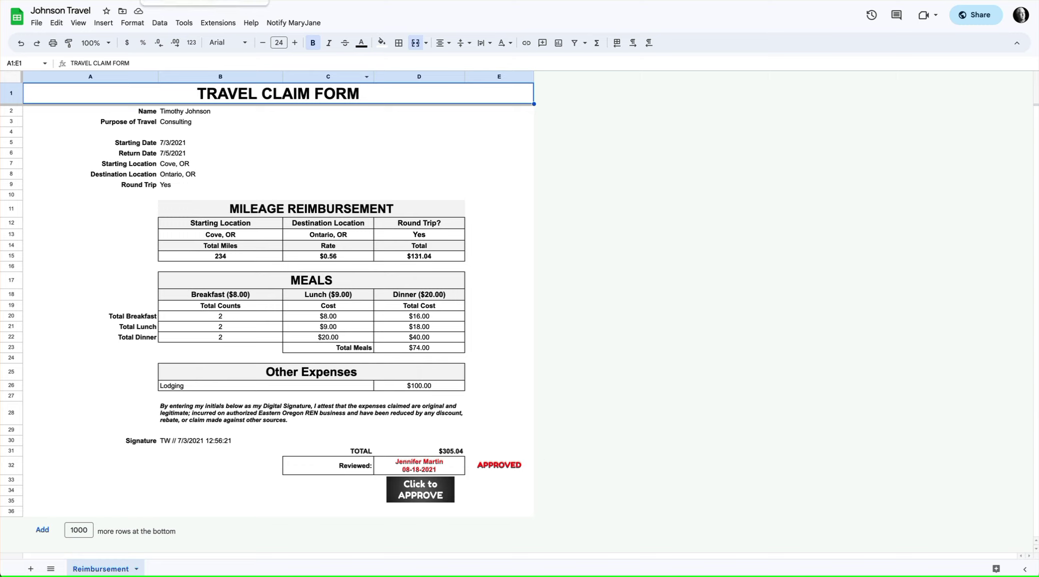
Scroll through the Travel Reimbursement form's question sections in the Forms editor
{"action": "left_click", "coordinate": [232, 5]}
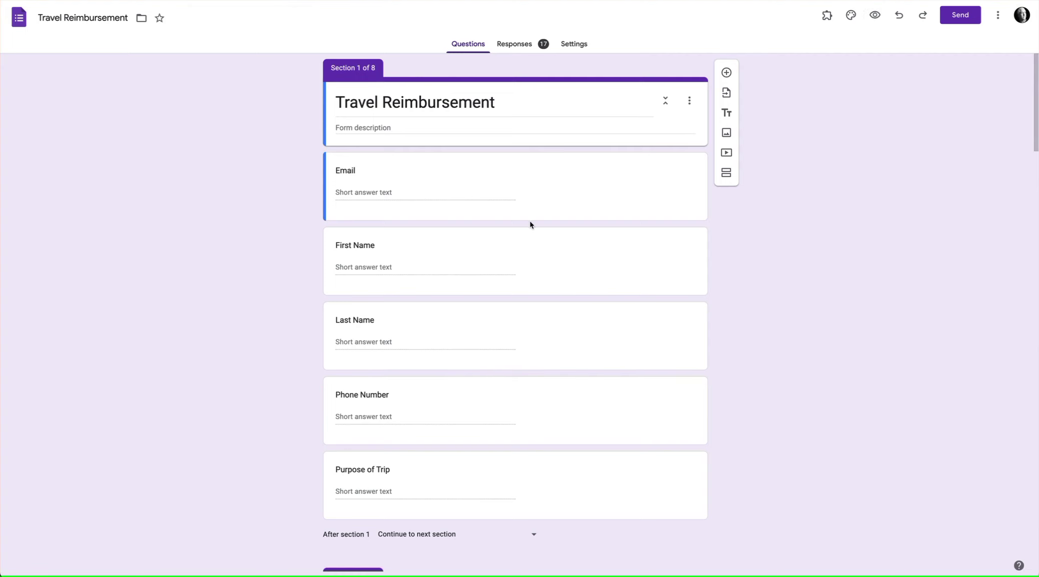
{"action": "scroll", "coordinate": [531, 225], "scroll_direction": "down", "scroll_amount": 10}
{"action": "scroll", "coordinate": [536, 231], "scroll_direction": "down", "scroll_amount": 6}
{"action": "scroll", "coordinate": [536, 231], "scroll_direction": "down", "scroll_amount": 3}
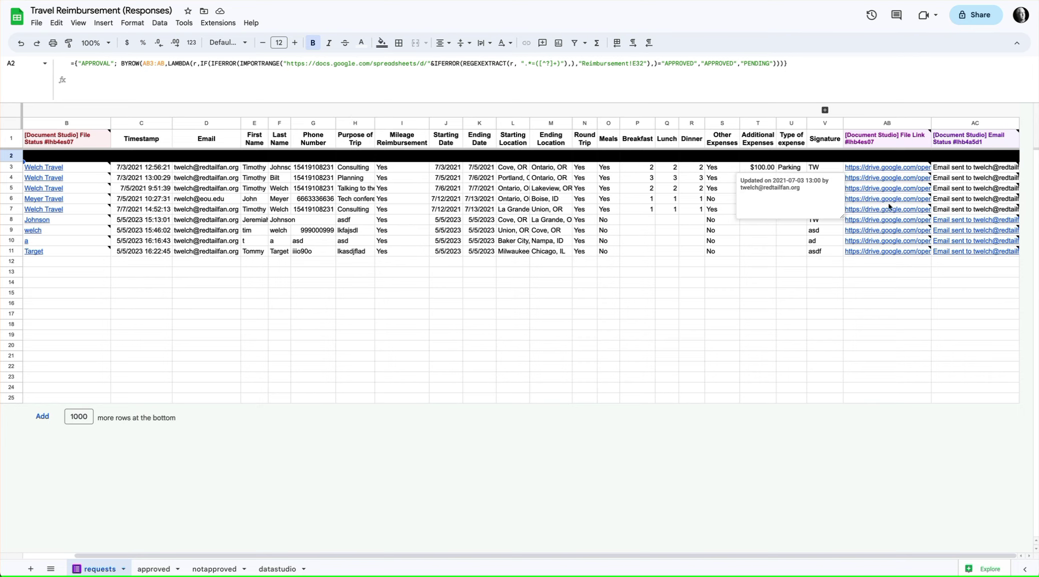
Freeze columns A and B (Approval Status and File Status) on the requests sheet
{"action": "scroll", "coordinate": [583, 257], "scroll_direction": "left", "scroll_amount": 2}
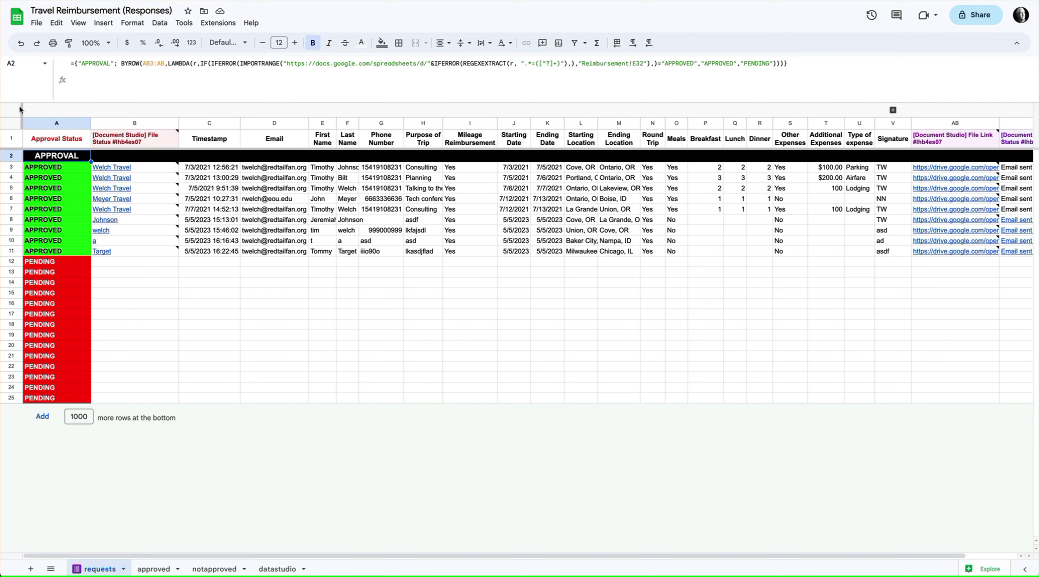
{"action": "left_click_drag", "start_coordinate": [20, 108], "coordinate": [158, 127]}
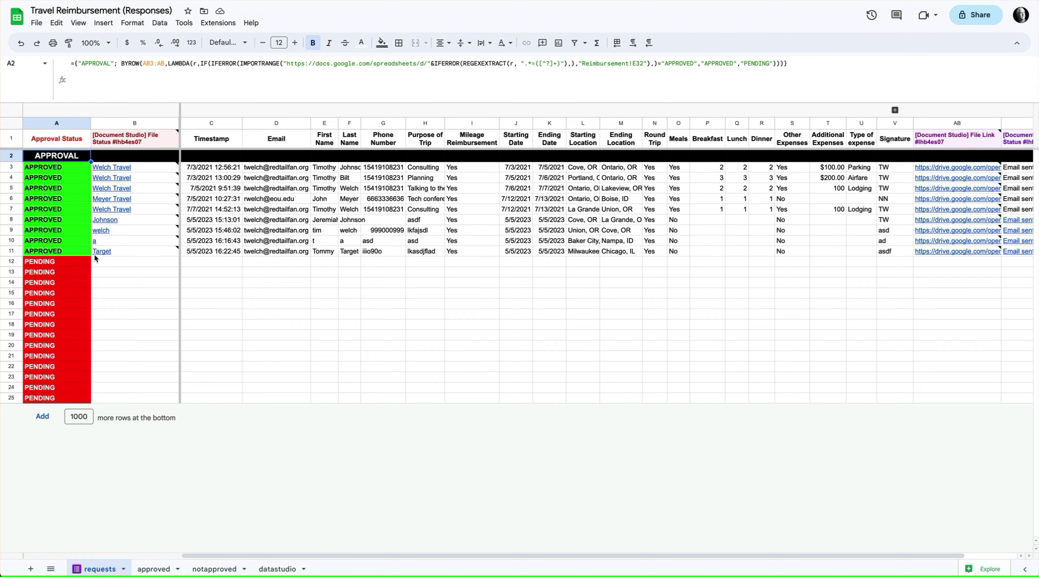
{"action": "mouse_move", "coordinate": [108, 254]}
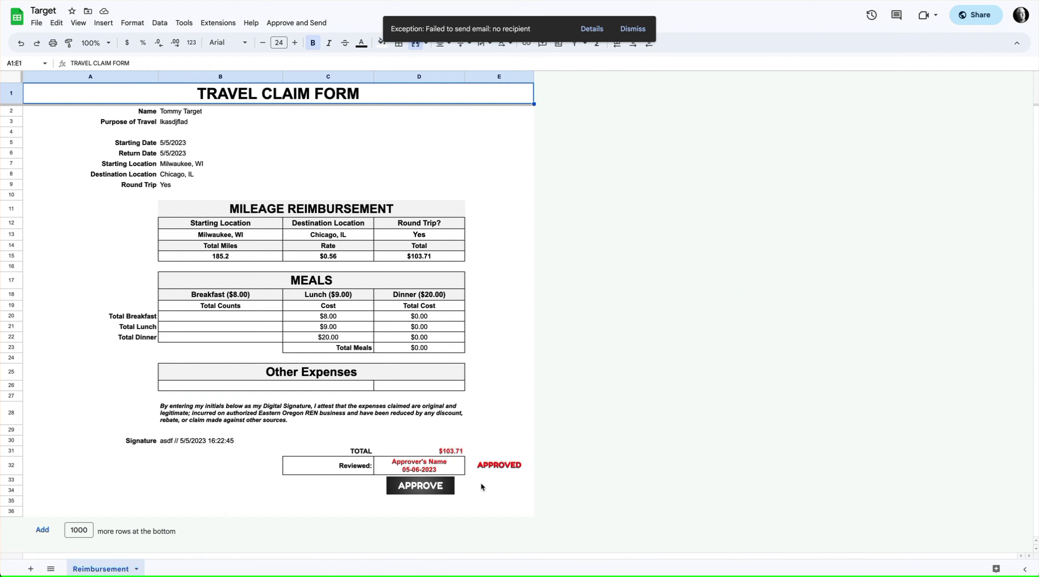
Clear the reviewer cell D32 on the Target claim and check its row in the responses sheet
{"action": "left_click", "coordinate": [443, 470]}
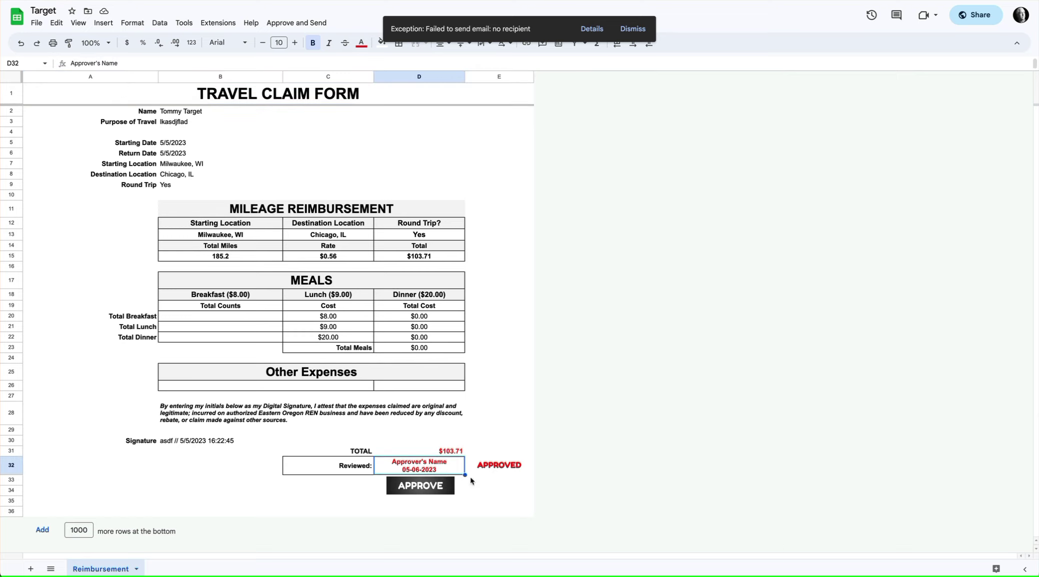
{"action": "key", "text": "Delete"}
{"action": "key", "text": "ctrl+Tab"}
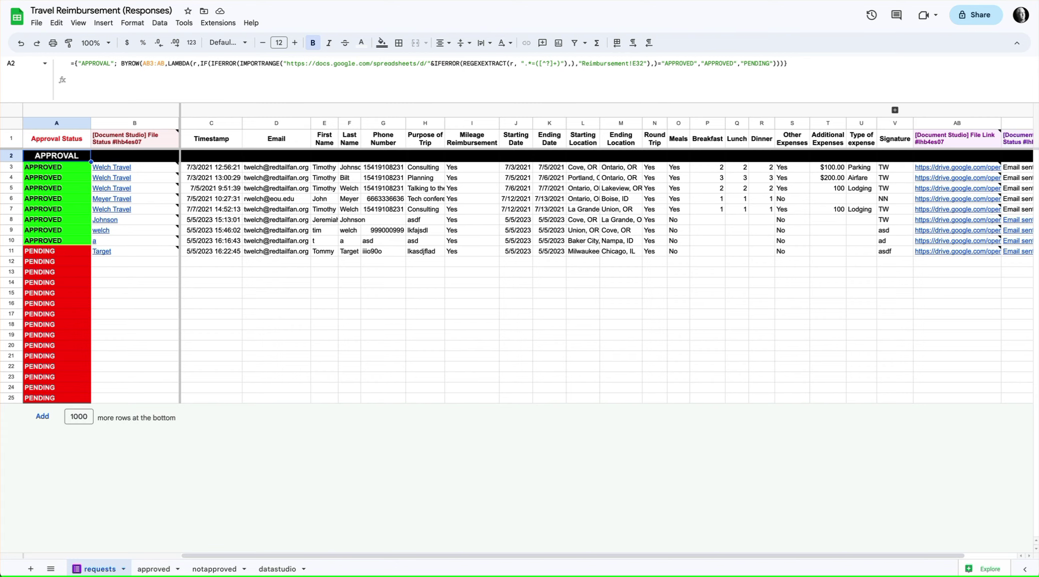
{"action": "key", "text": "ctrl+shift+Tab"}
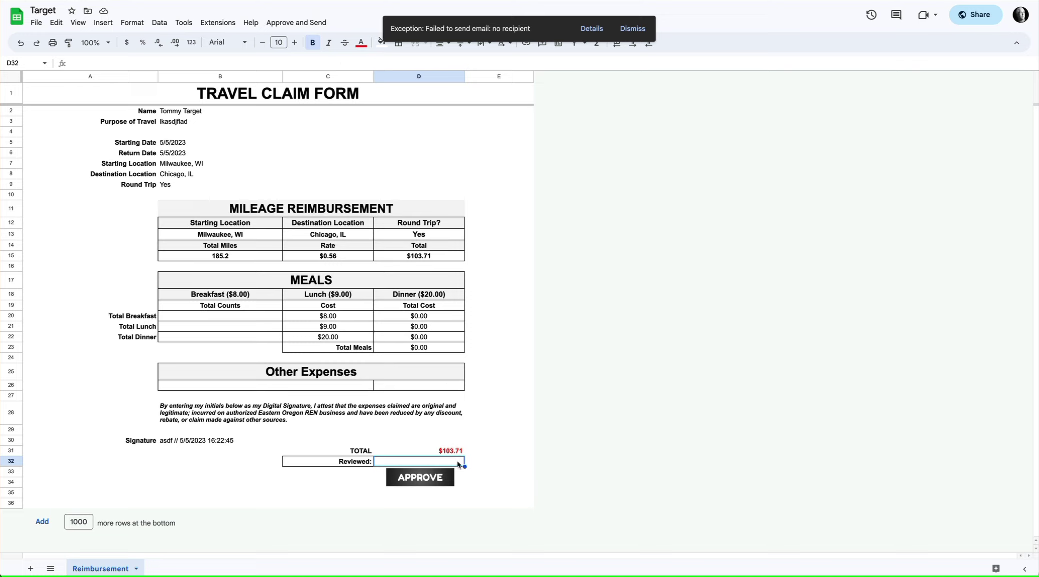
Inspect the APPROVED formula in E32, recheck the responses sheet, and start the Target approval
{"action": "left_click", "coordinate": [489, 464]}
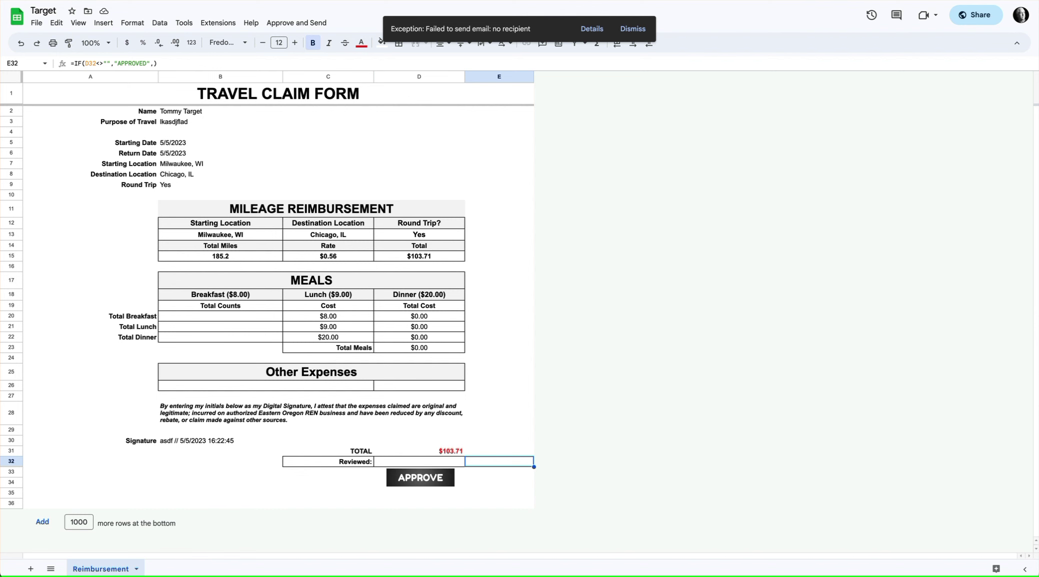
{"action": "key", "text": "ctrl+Tab"}
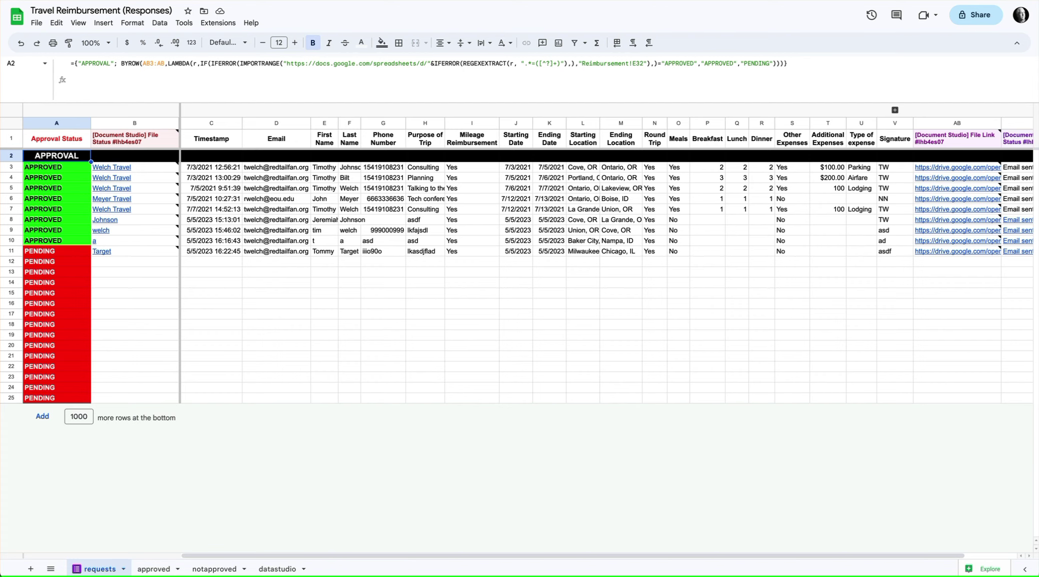
{"action": "key", "text": "ctrl+shift+Tab"}
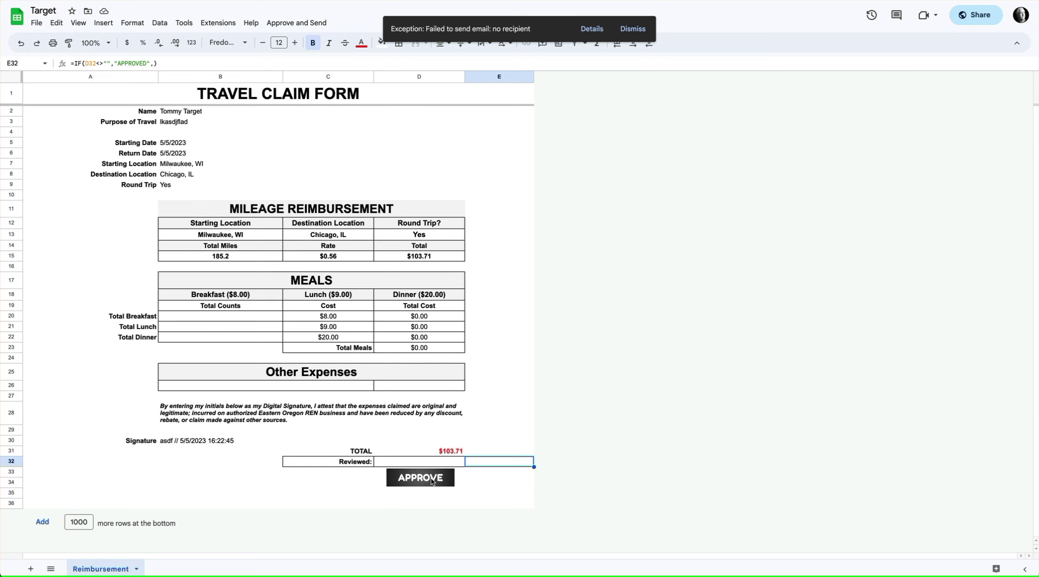
{"action": "left_click", "coordinate": [432, 479]}
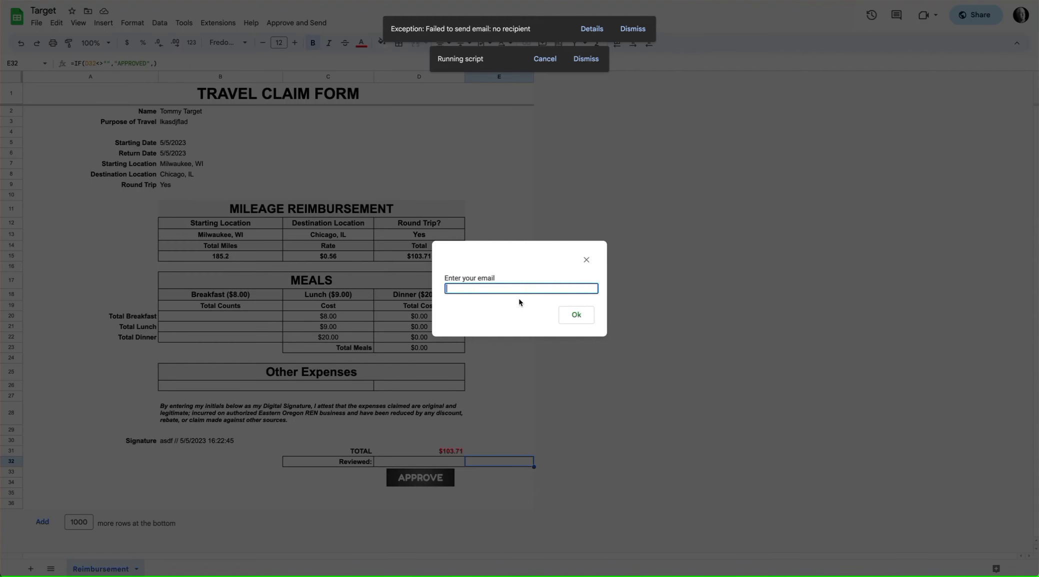
Confirm the approver email prompt so D32 and E32 show Approver's Name, 05-06-2023, APPROVED
{"action": "left_click", "coordinate": [576, 317]}
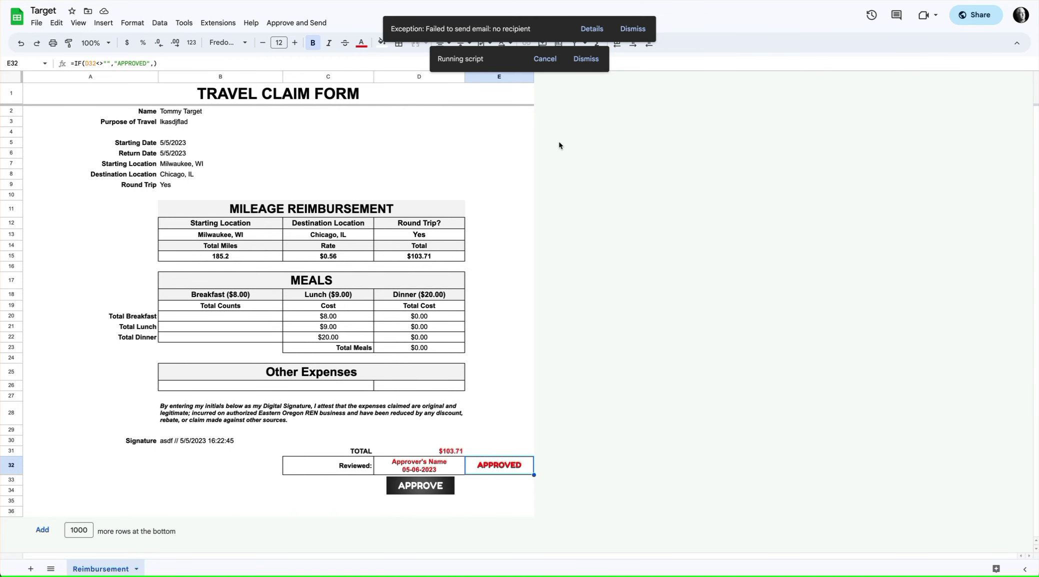
{"action": "key", "text": "ctrl+Tab"}
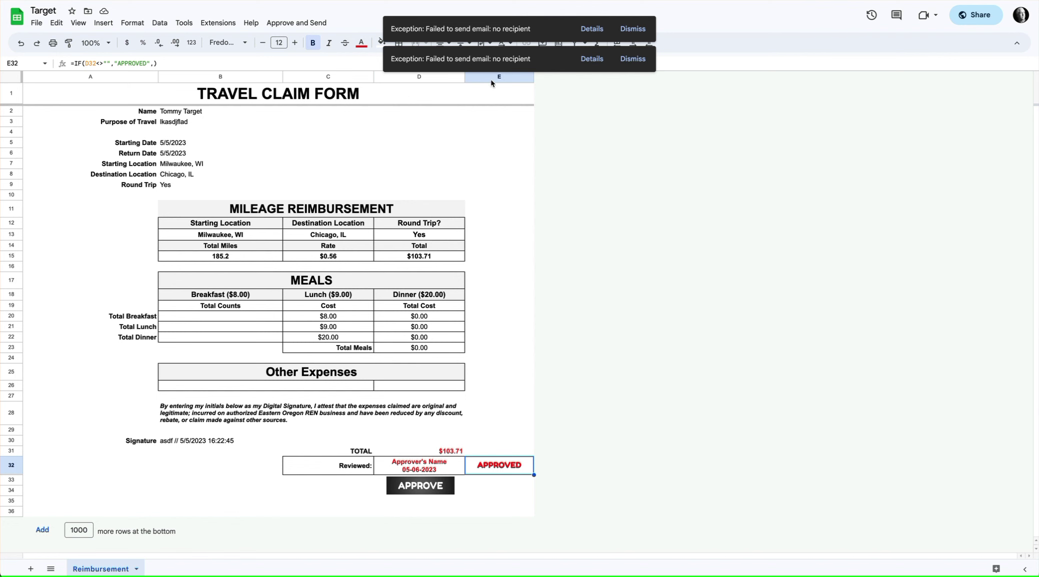
{"action": "key", "text": "ctrl+Tab"}
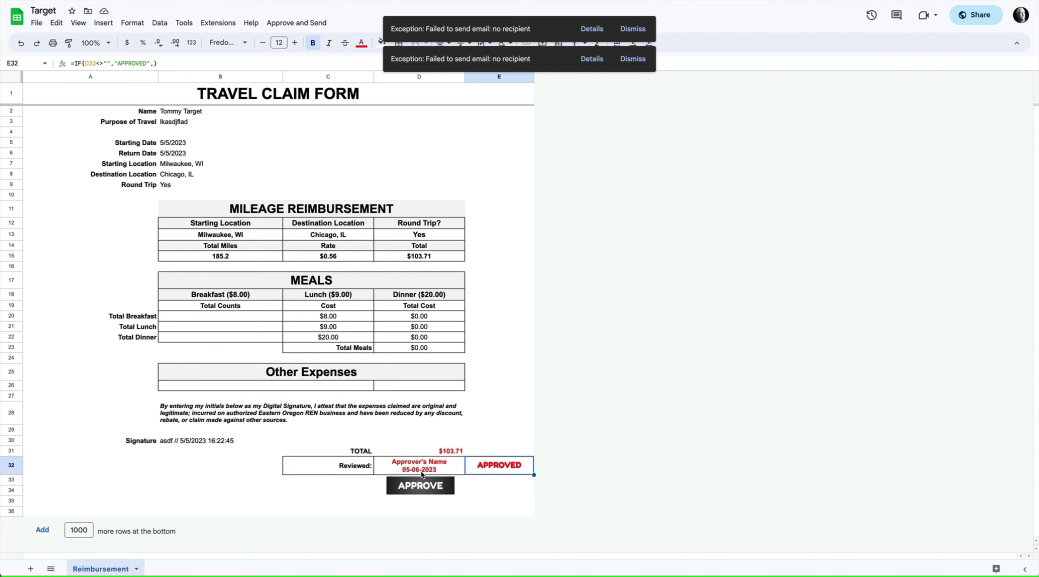
Check the approver's name cell and close the file-status note popup
{"action": "left_click", "coordinate": [423, 470]}
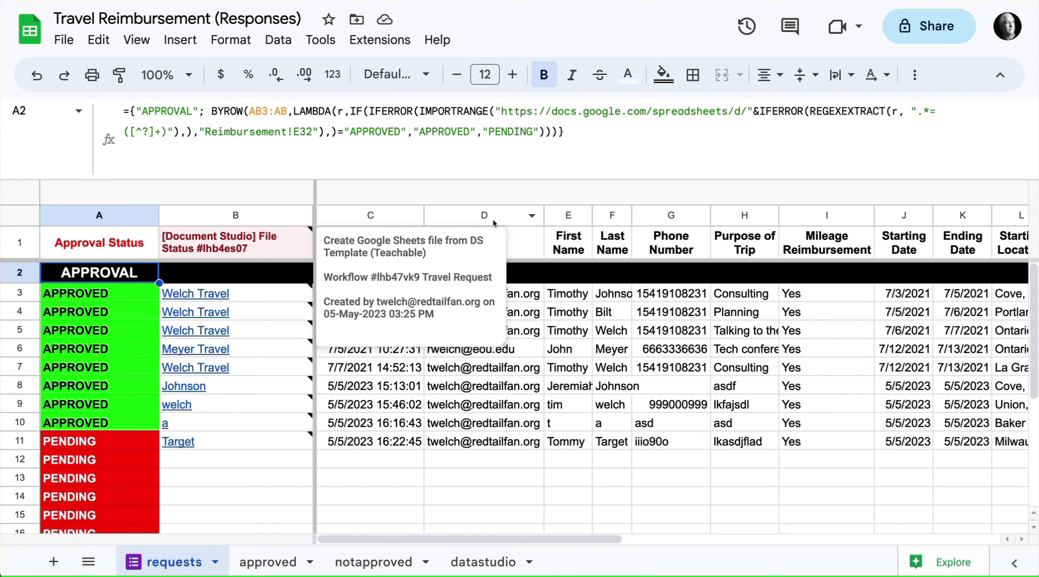
{"action": "left_click", "coordinate": [610, 405]}
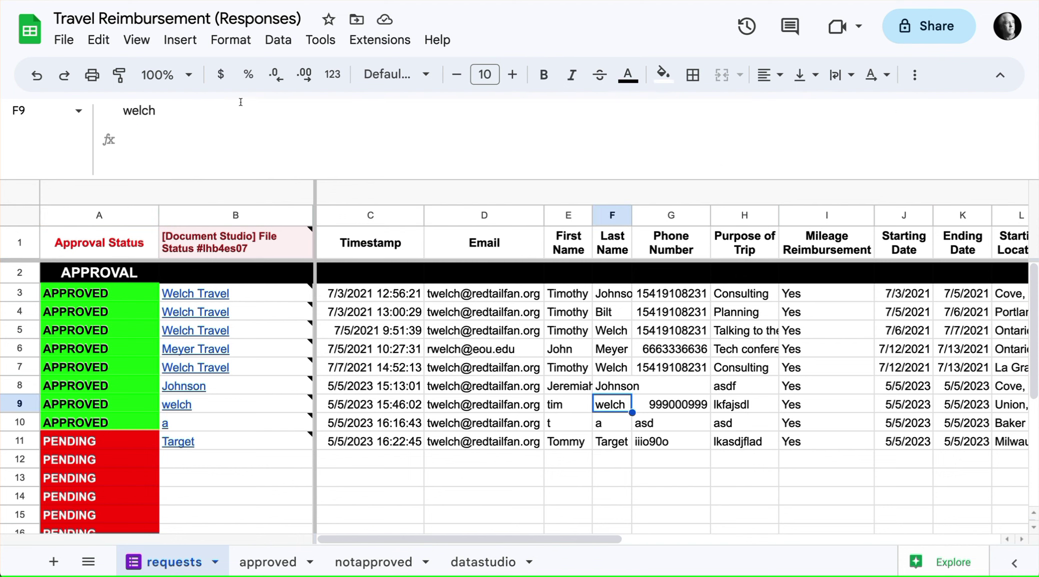
Open the BYROW/IMPORTRANGE Approval Status formula in A2 for editing in the formula bar
{"action": "left_click", "coordinate": [118, 276]}
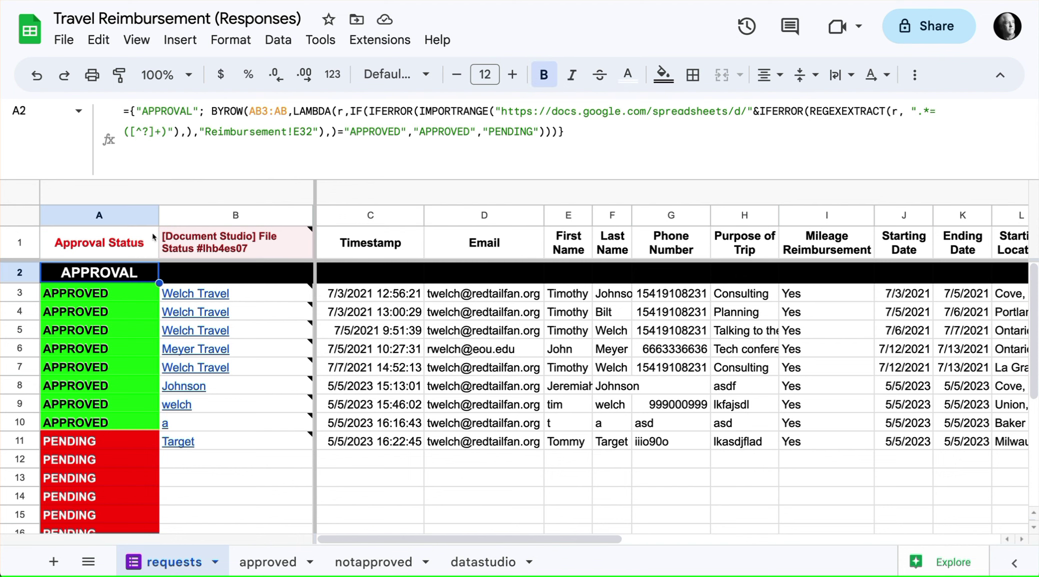
{"action": "left_click", "coordinate": [639, 145]}
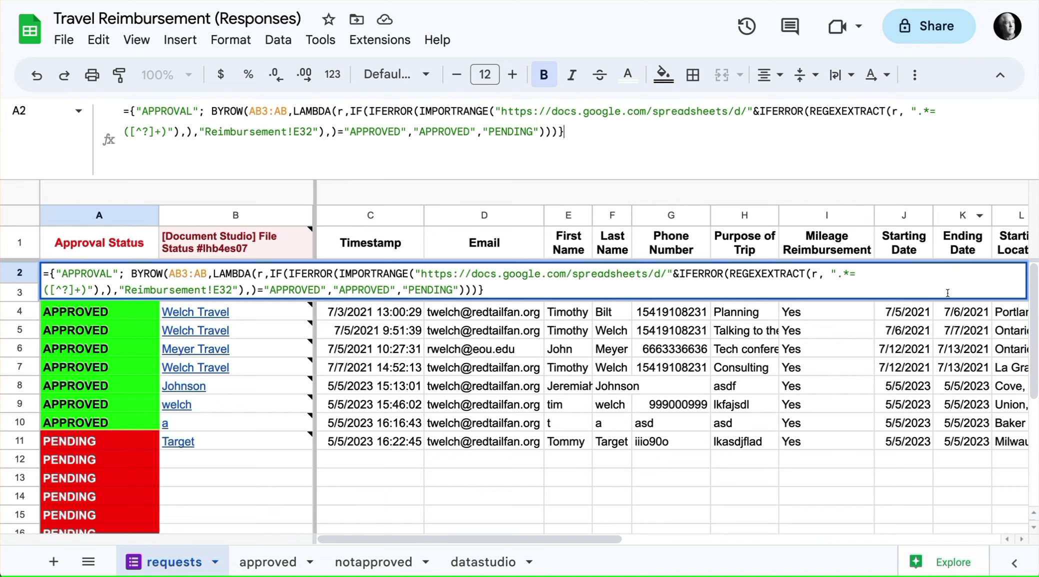
{"action": "scroll", "coordinate": [940, 330], "scroll_direction": "right", "scroll_amount": 10}
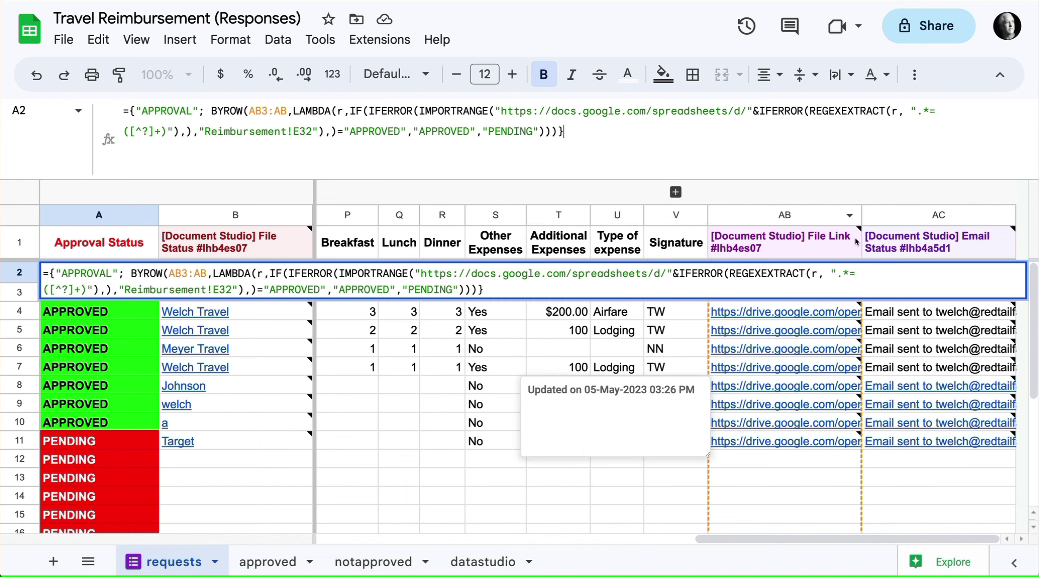
Widen the File Link column AB in two drags to show fuller Drive links
{"action": "left_click_drag", "start_coordinate": [862, 216], "coordinate": [948, 215]}
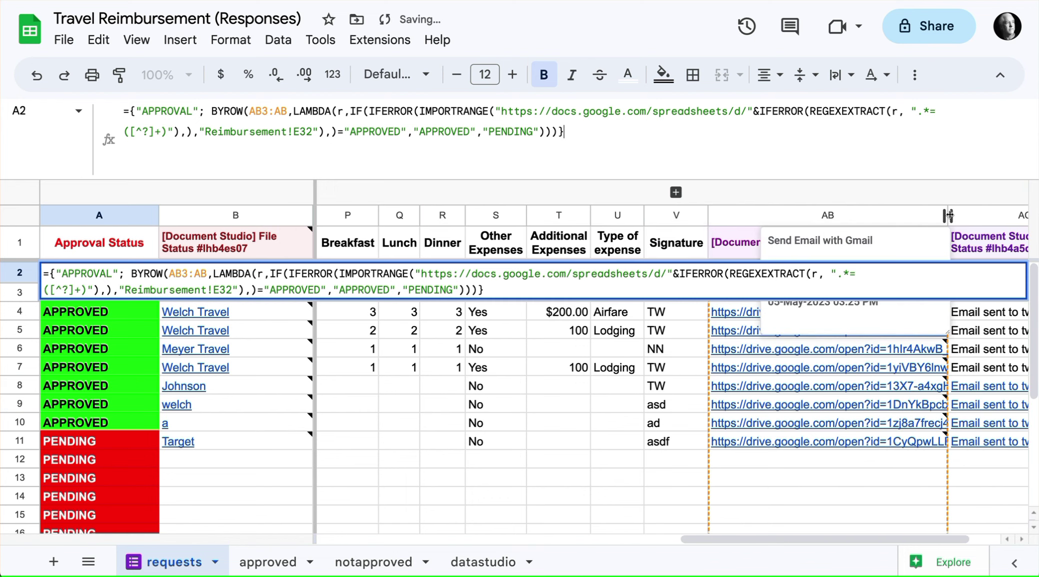
{"action": "left_click_drag", "start_coordinate": [948, 215], "coordinate": [979, 216]}
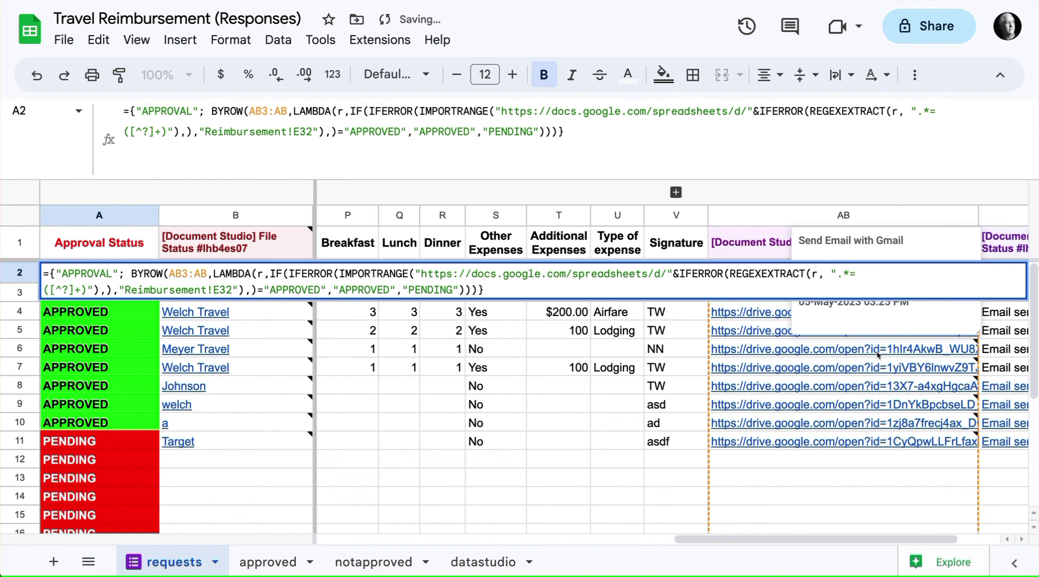
{"action": "mouse_move", "coordinate": [876, 353]}
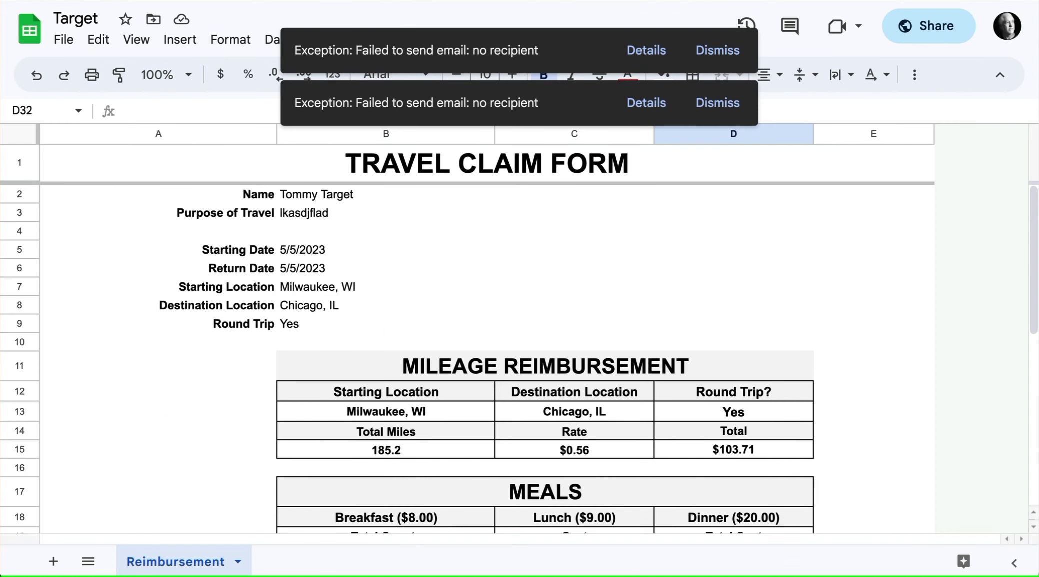
Dismiss both failed-email Exception notices on the Target claim form
{"action": "left_click", "coordinate": [722, 52]}
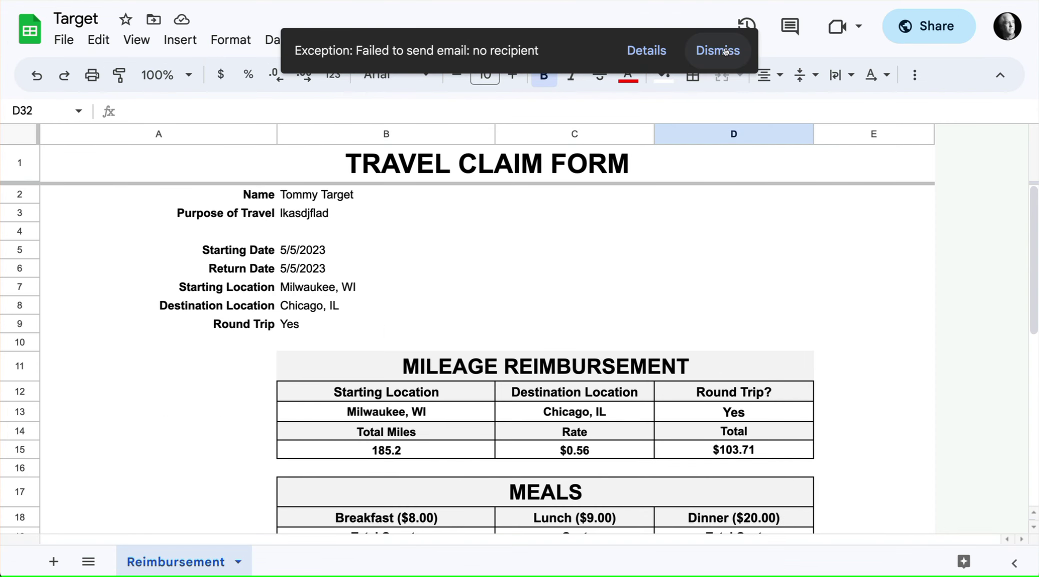
{"action": "left_click", "coordinate": [723, 52]}
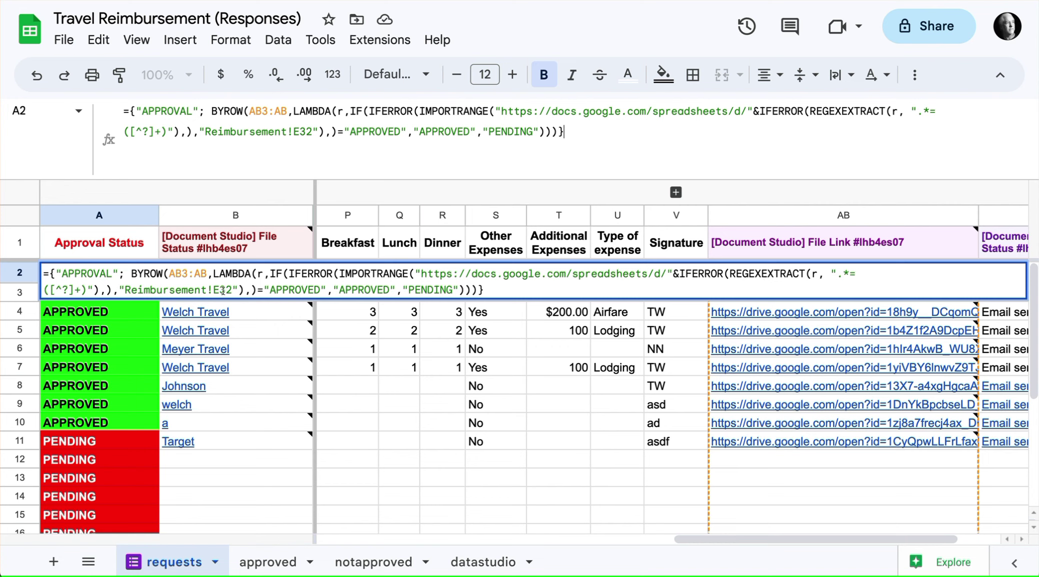
Re-approve the Target claim (status cell E32), accept the approver email prompt, and dismiss the email error
{"action": "mouse_move", "coordinate": [280, 242]}
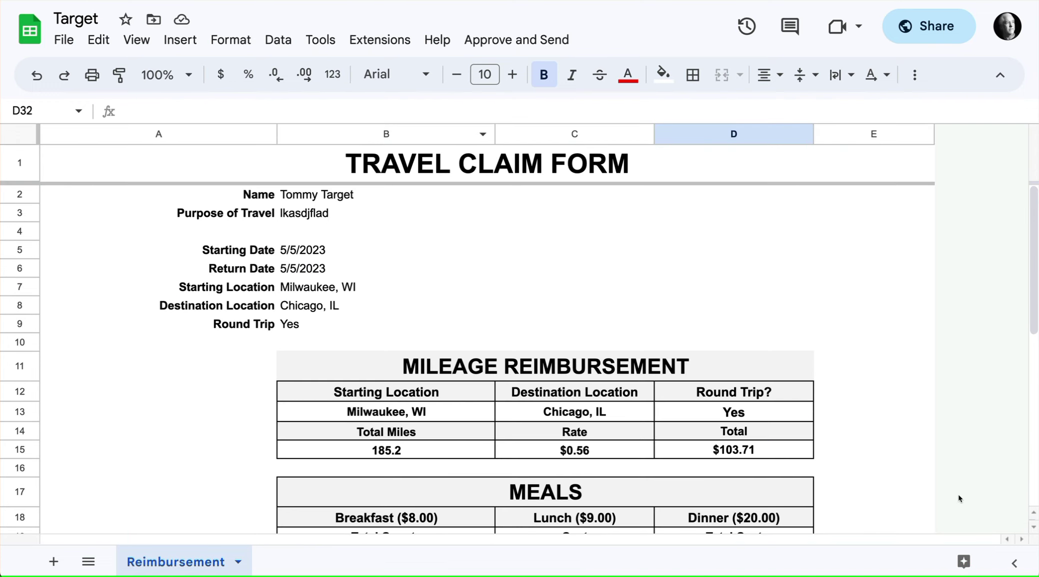
{"action": "scroll", "coordinate": [835, 425], "scroll_direction": "down", "scroll_amount": 6}
{"action": "scroll", "coordinate": [859, 497], "scroll_direction": "down", "scroll_amount": 4}
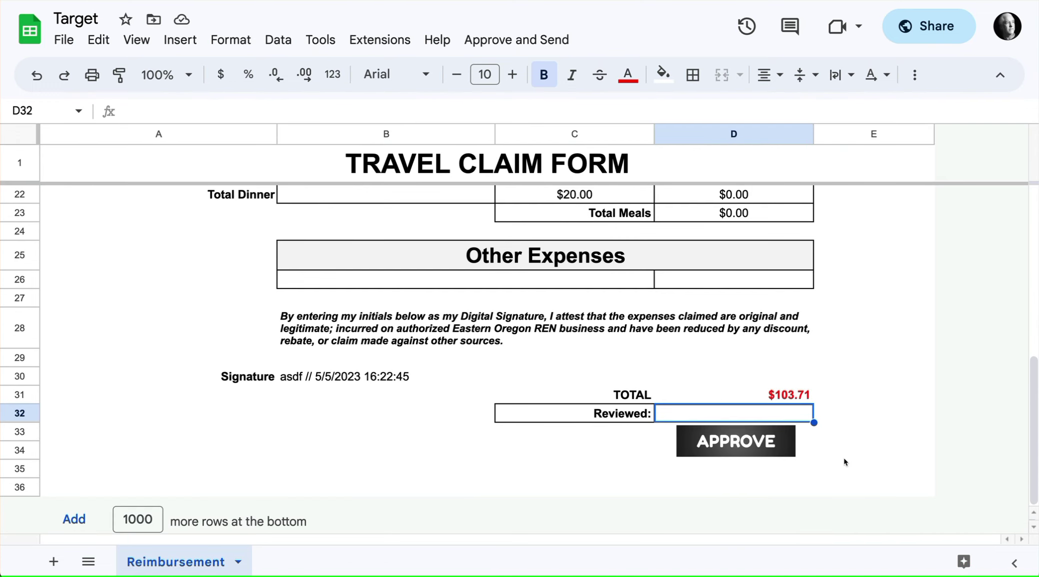
{"action": "left_click", "coordinate": [842, 416]}
{"action": "left_click", "coordinate": [752, 441]}
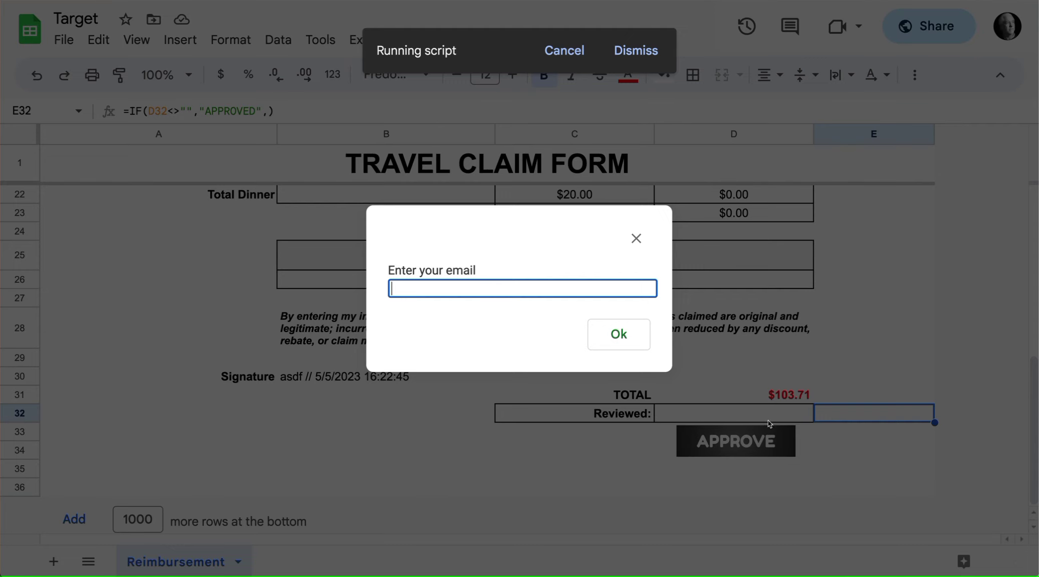
{"action": "left_click", "coordinate": [629, 340]}
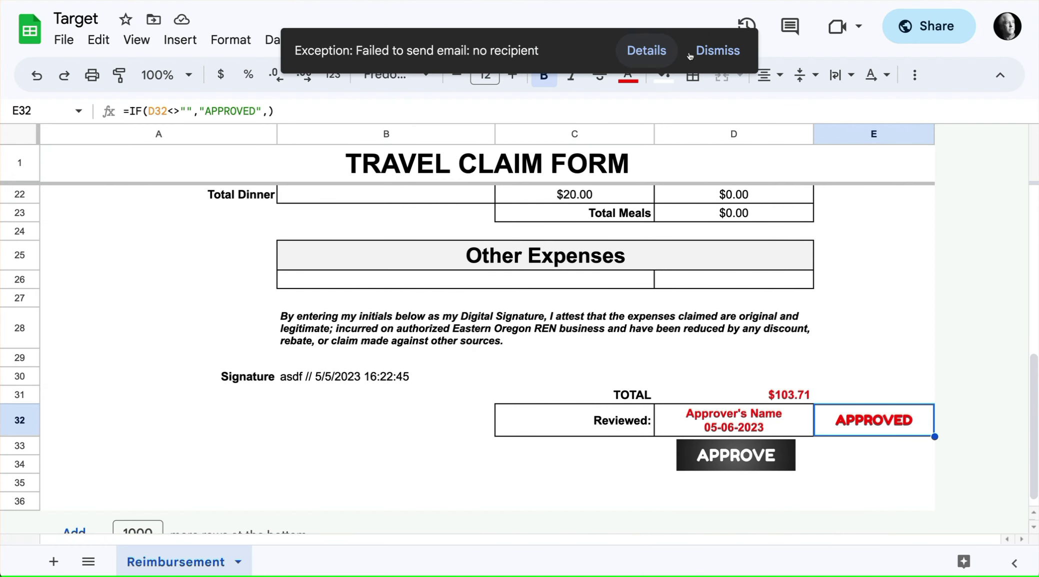
{"action": "left_click", "coordinate": [691, 53]}
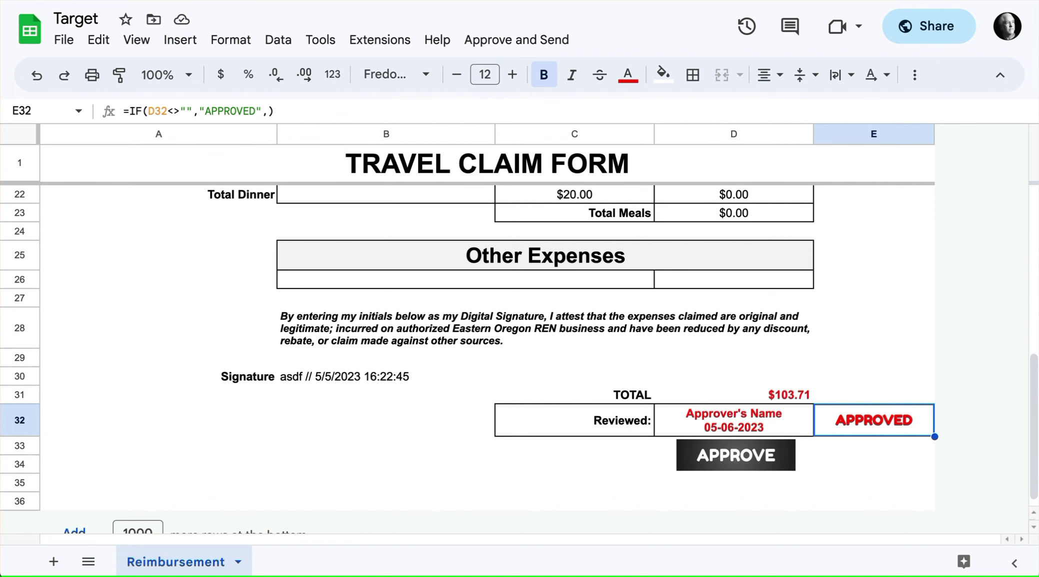
{"action": "left_click", "coordinate": [280, 4]}
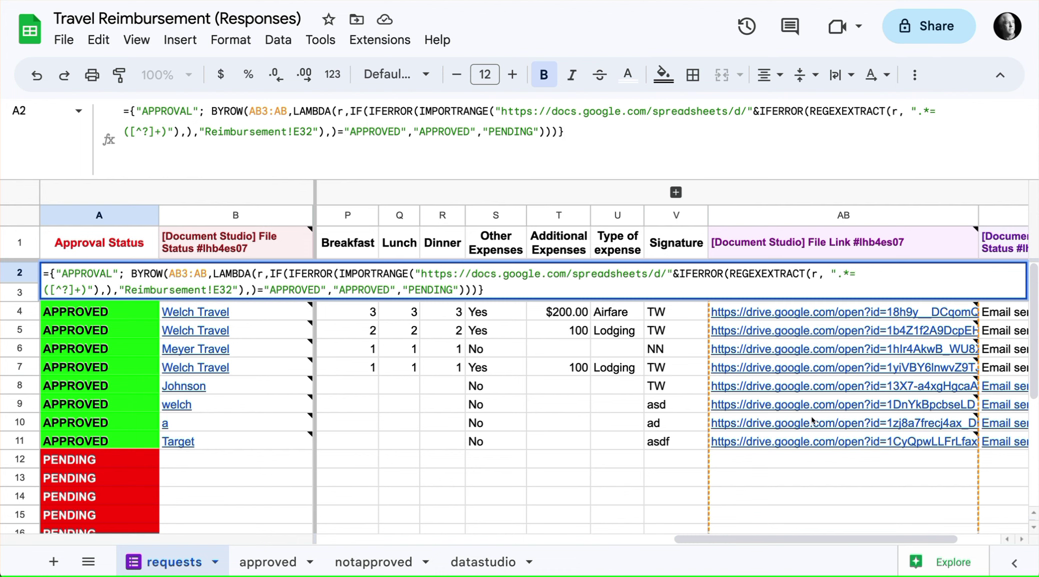
{"action": "scroll", "coordinate": [627, 430], "scroll_direction": "left", "scroll_amount": 10}
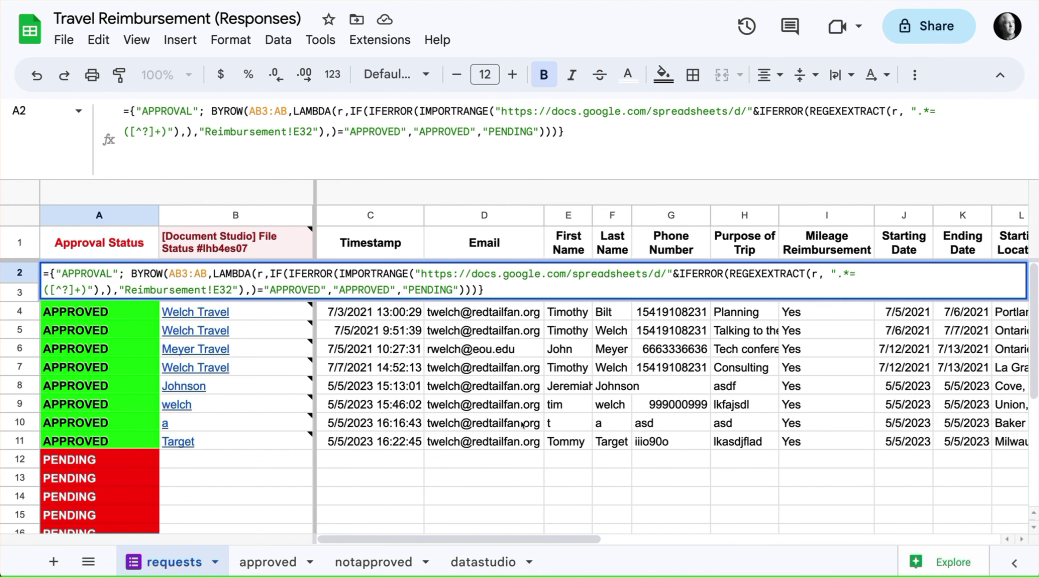